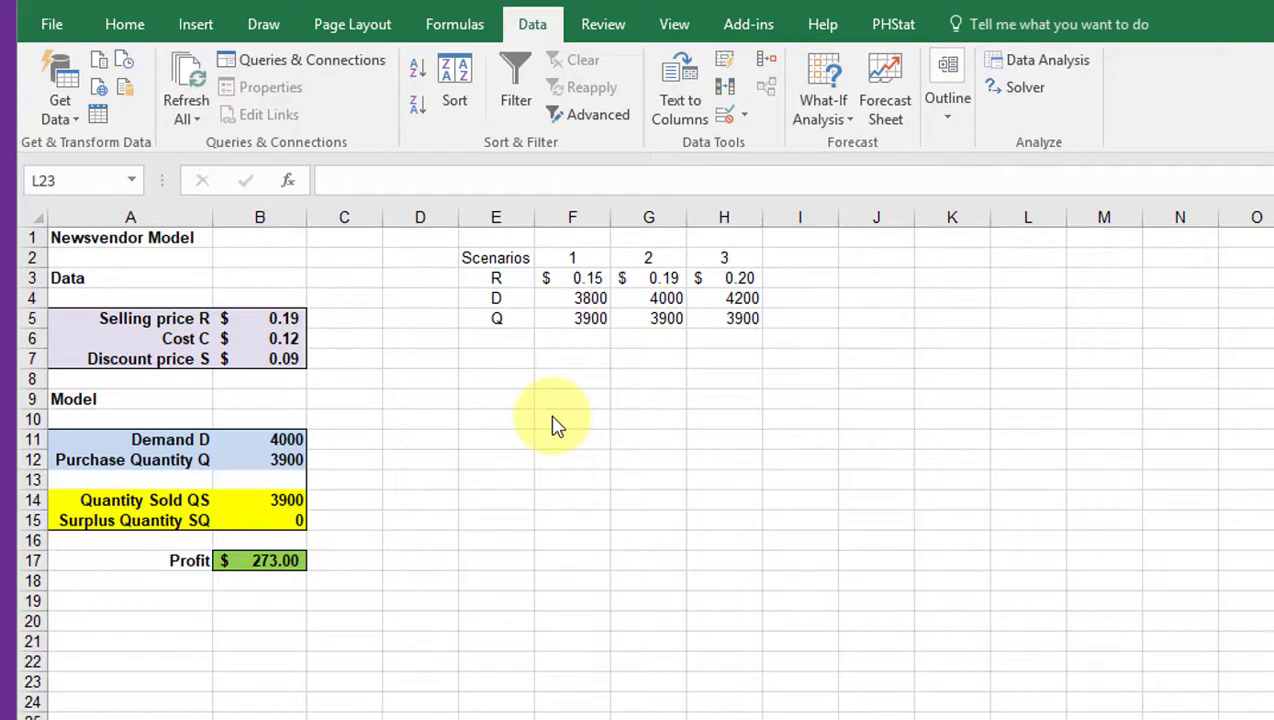
- Name cell B5 Selling_price_R with Scenario-sheet scope, then view all names in Name Manager
click(285, 318)
key(alt+m)
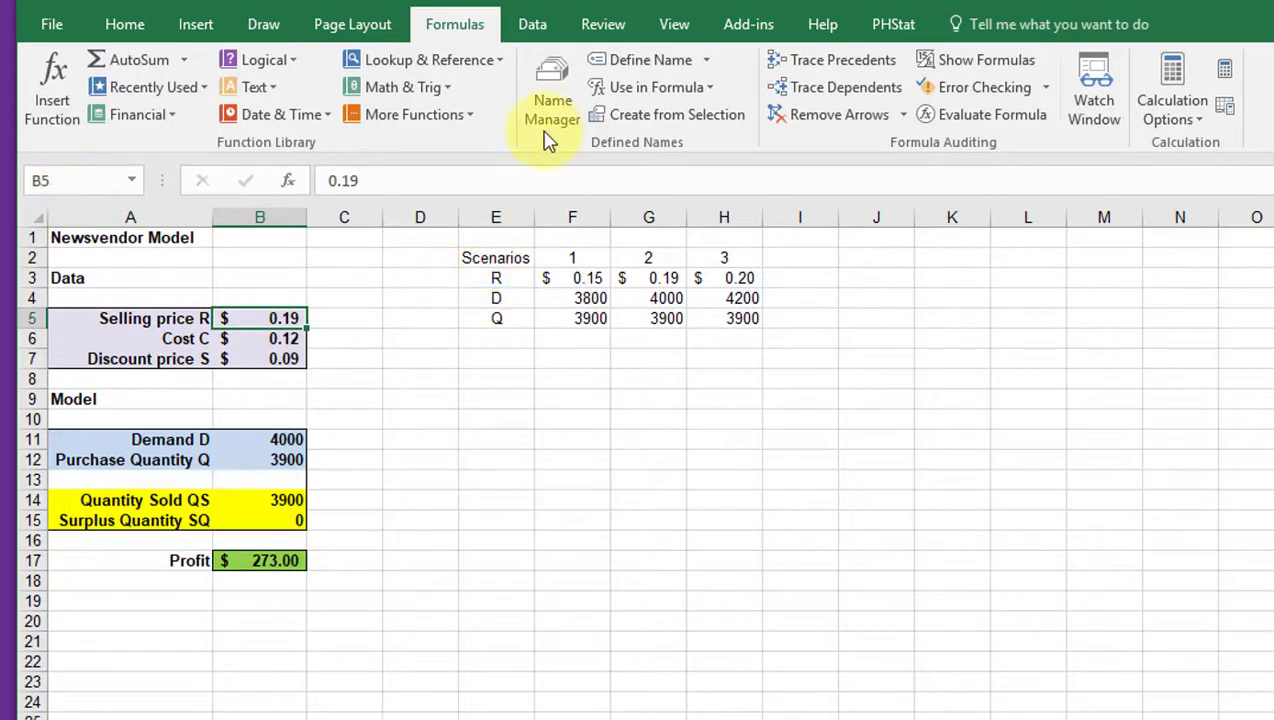
click(637, 68)
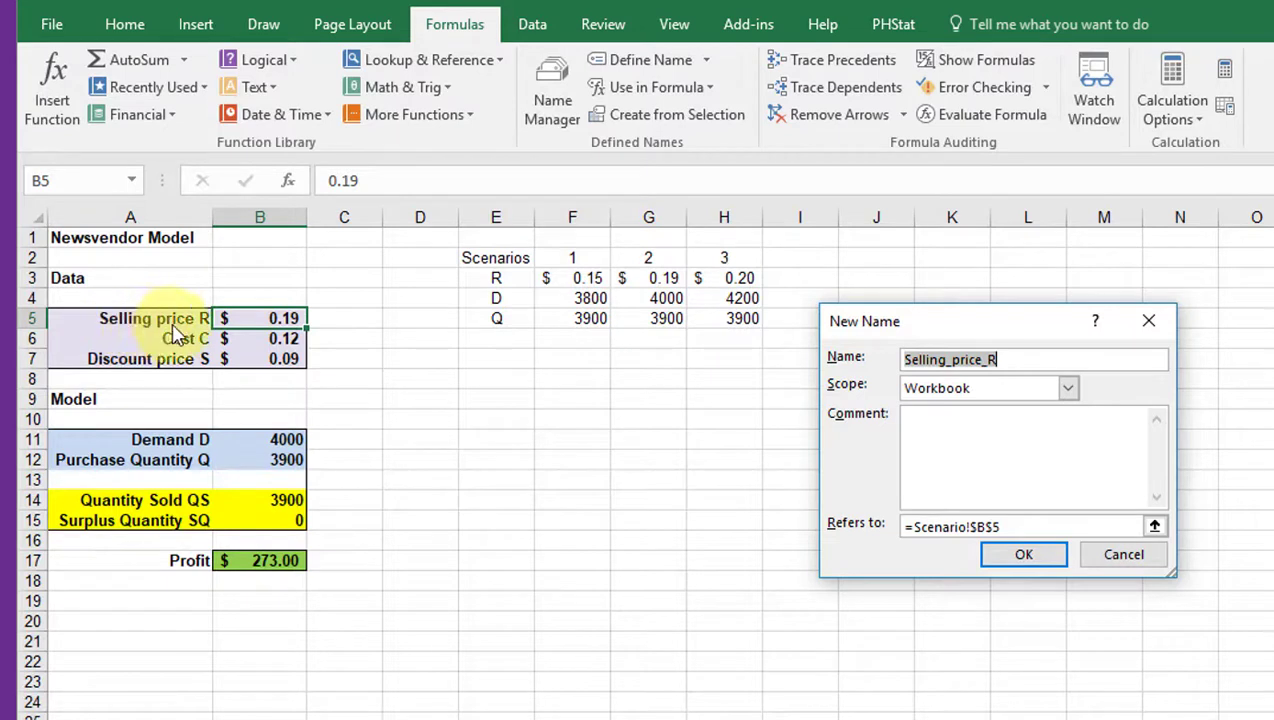
click(954, 362)
key(BackSpace)
text(p)
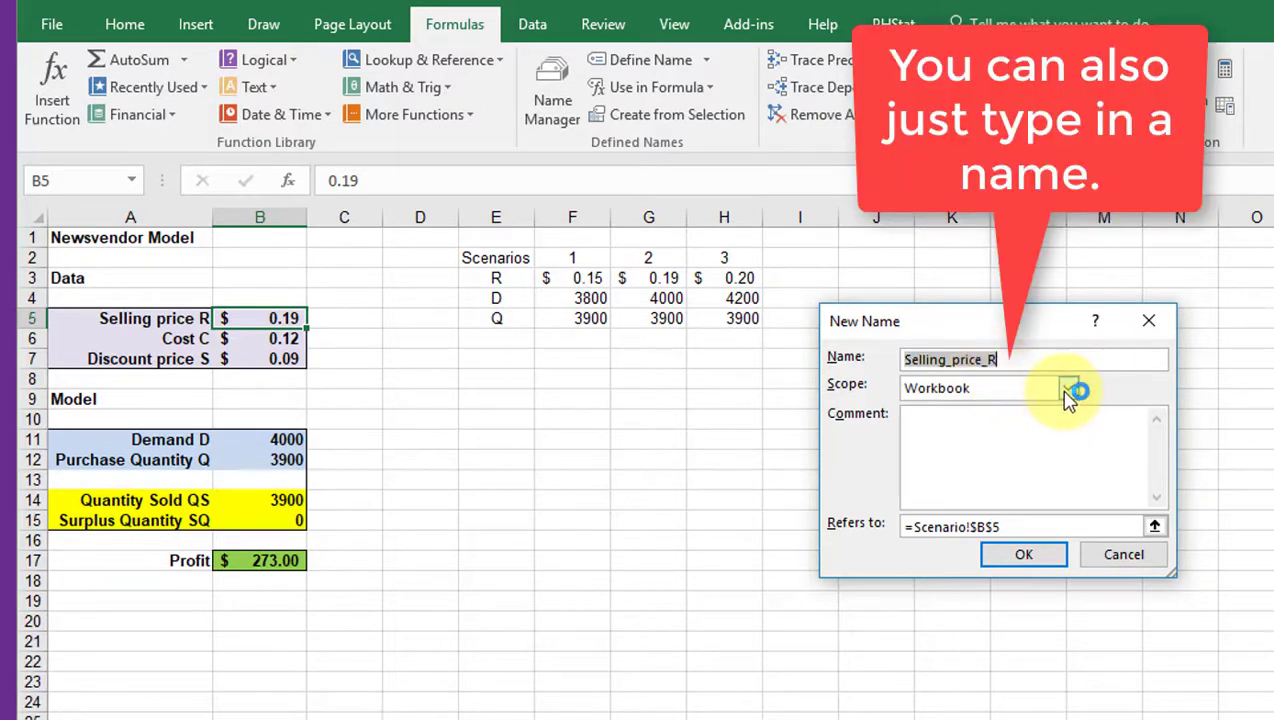
click(1068, 390)
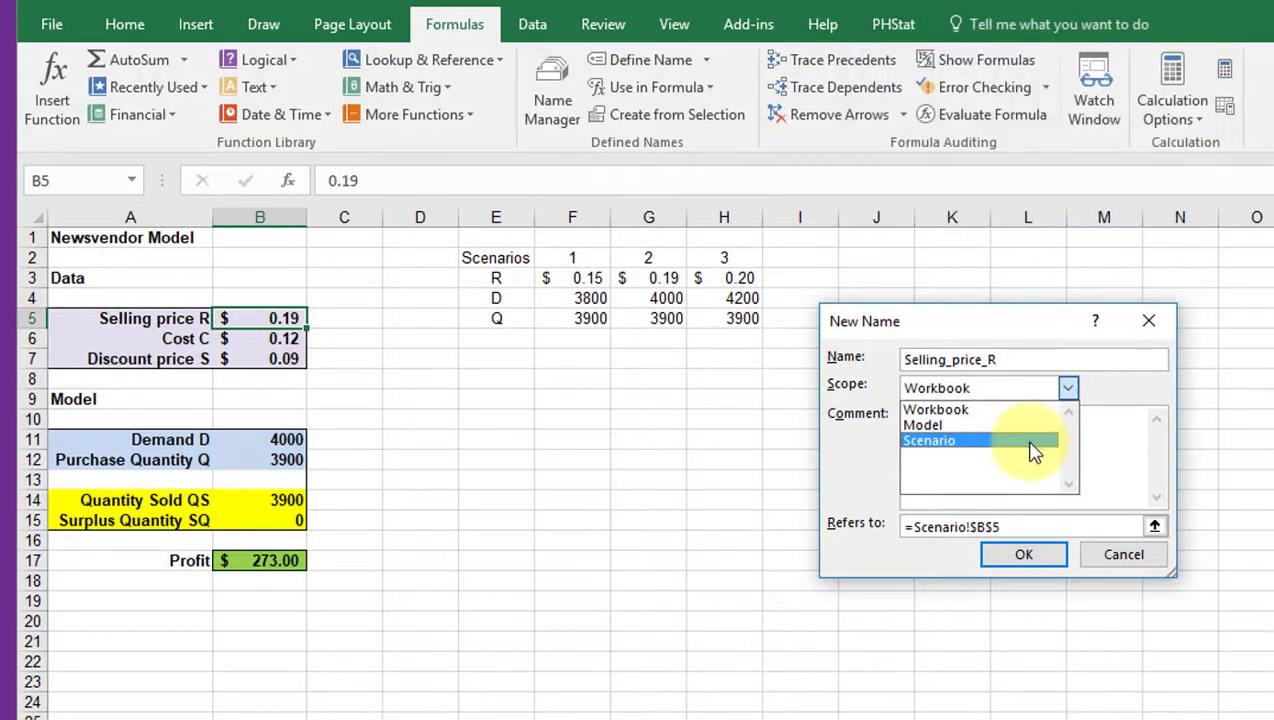
click(1035, 445)
click(1033, 558)
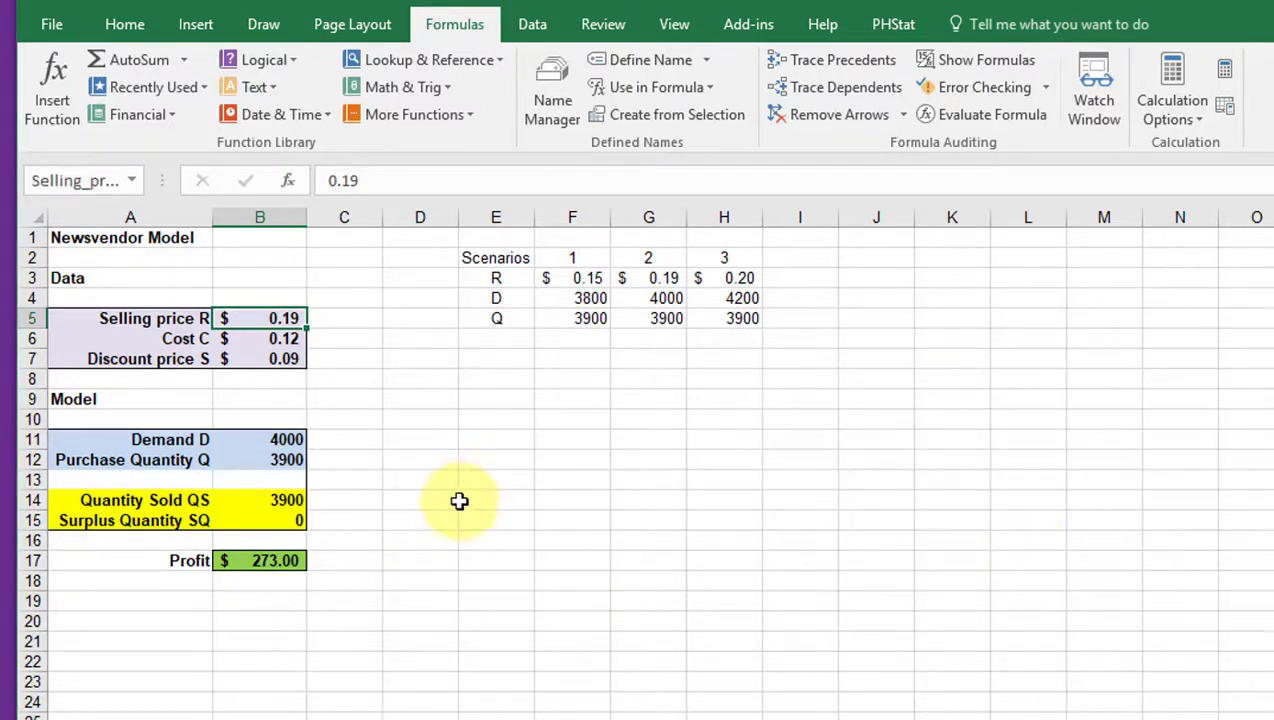
click(552, 112)
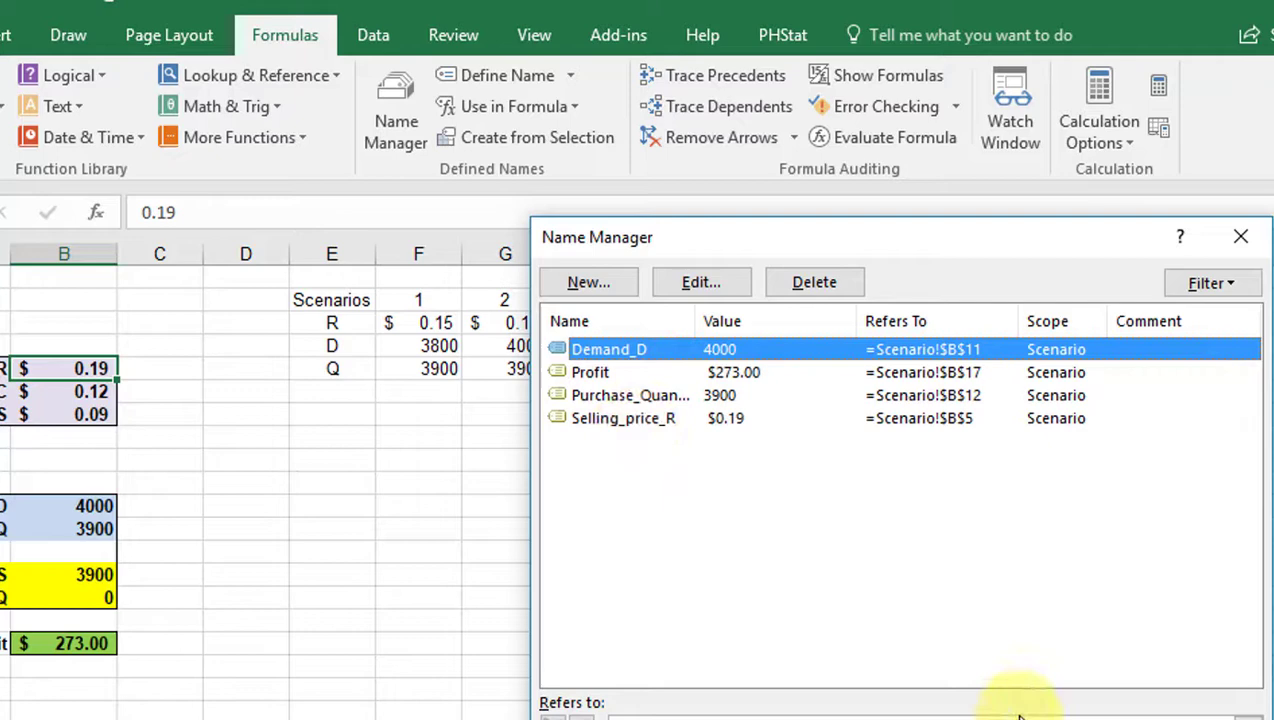
- Dismiss the Name Manager to return to the newsvendor worksheet
key(Escape)
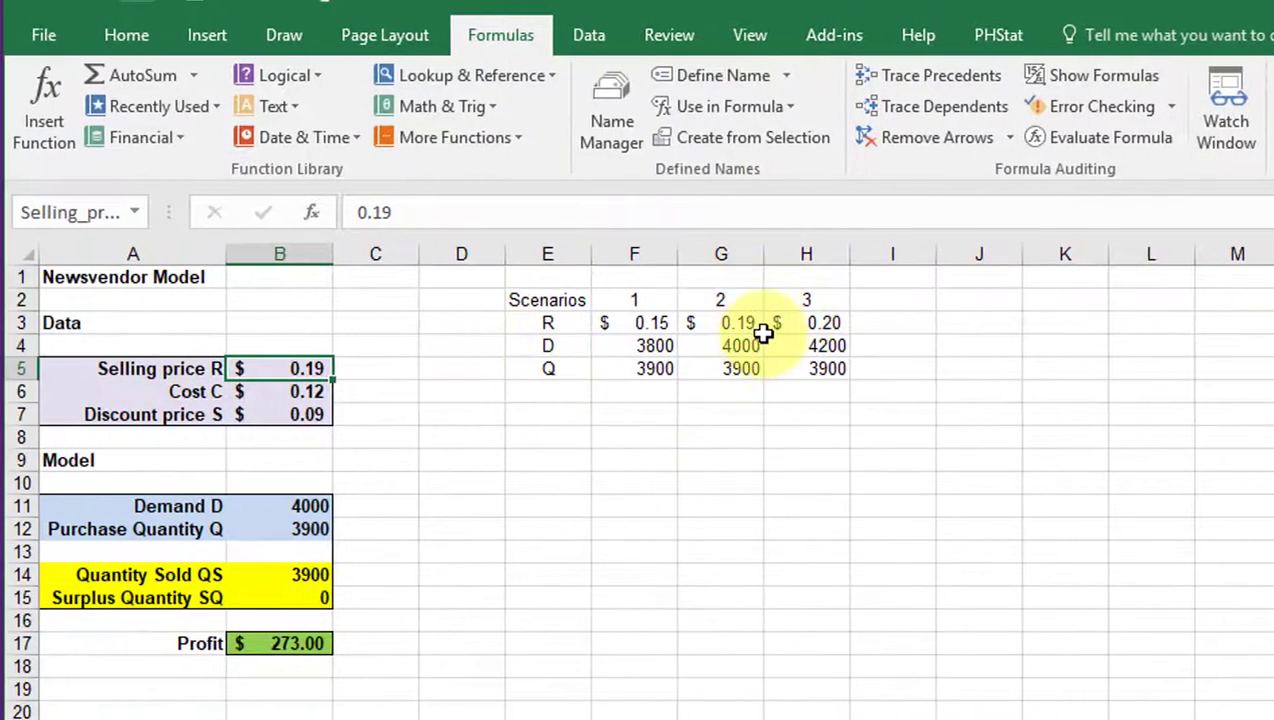
- Bring up the Scenario Manager from What-If Analysis, listing scenarios 2 and 3
click(593, 35)
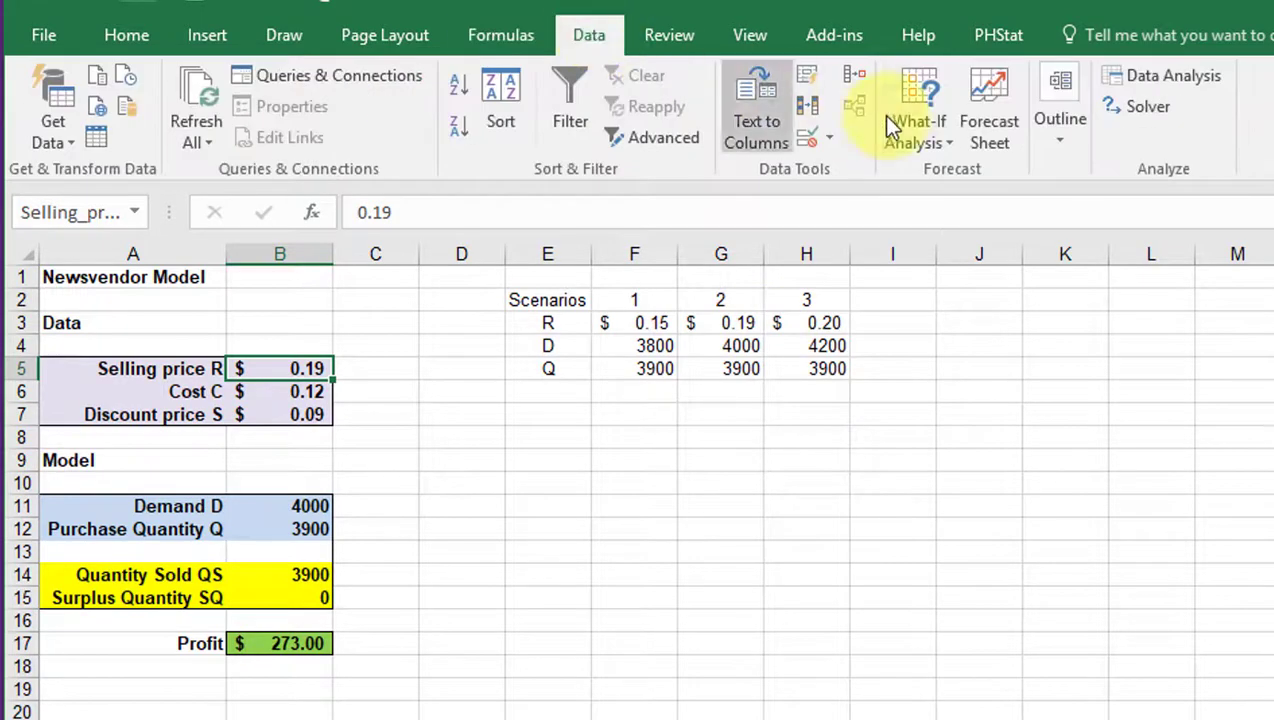
click(913, 120)
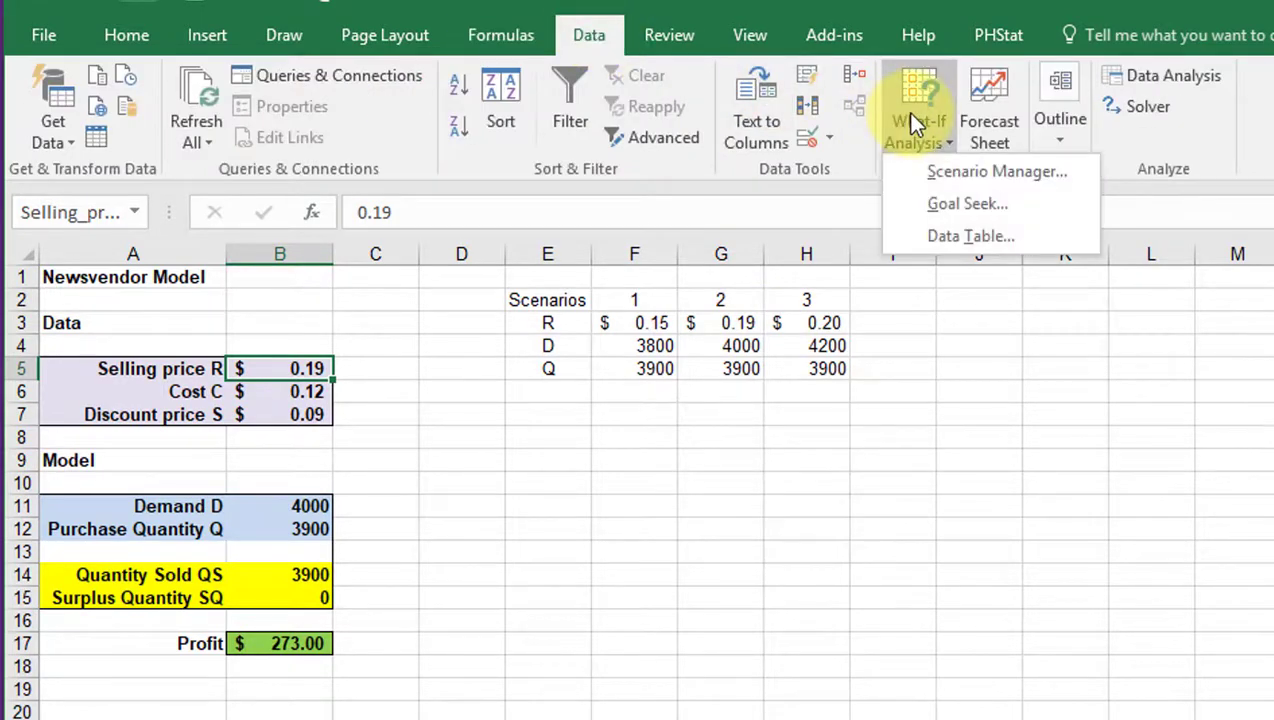
click(1000, 174)
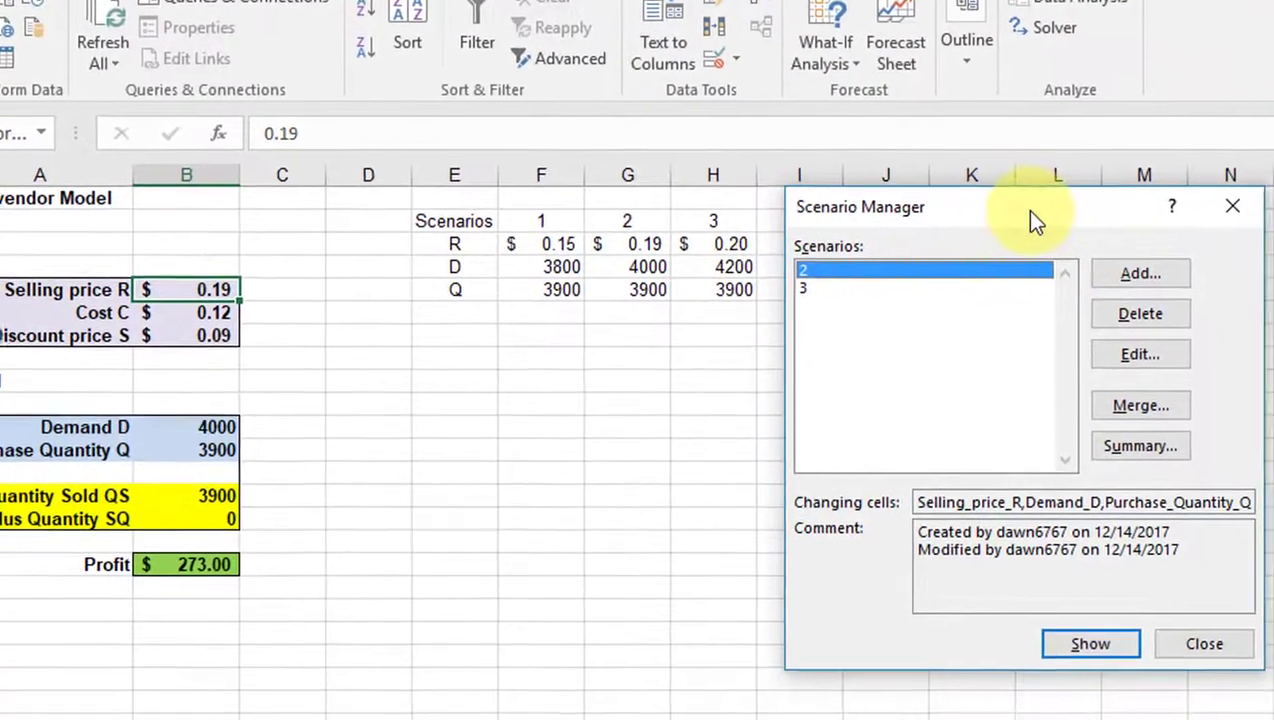
drag(1065, 287, 1102, 304)
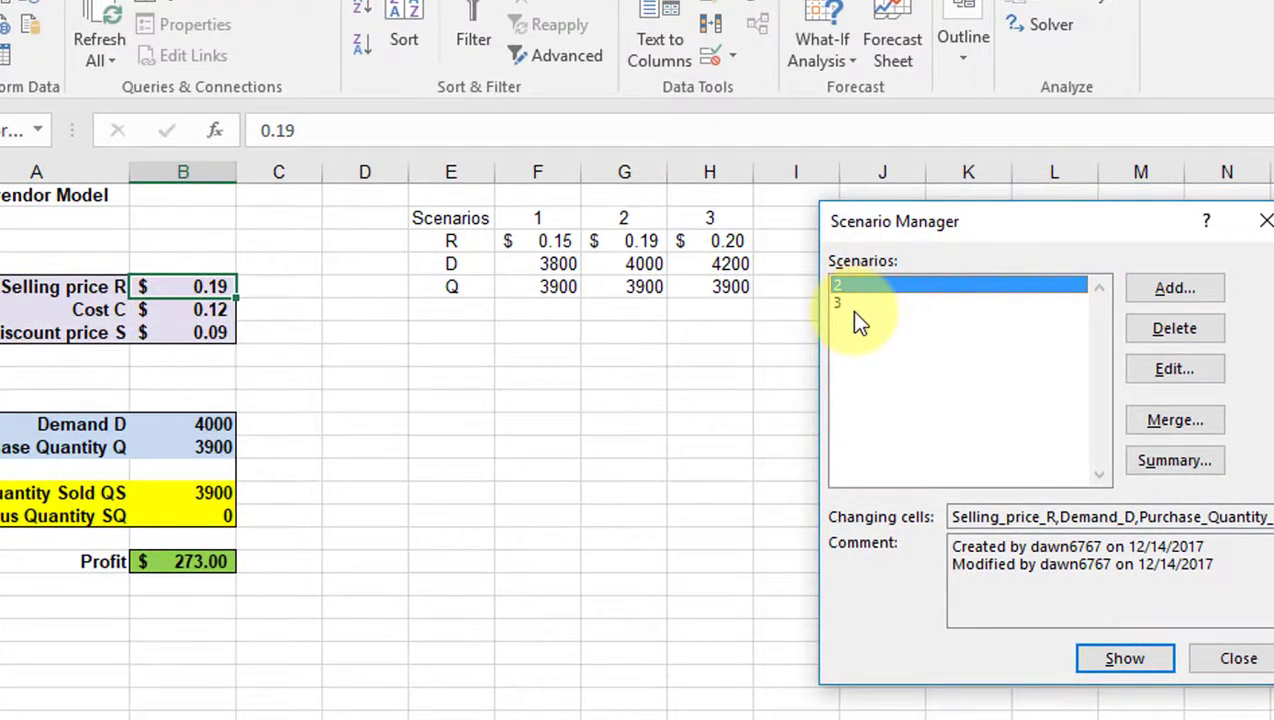
- Add a scenario named 1 with changing cells B5, B11 and B12
click(1183, 292)
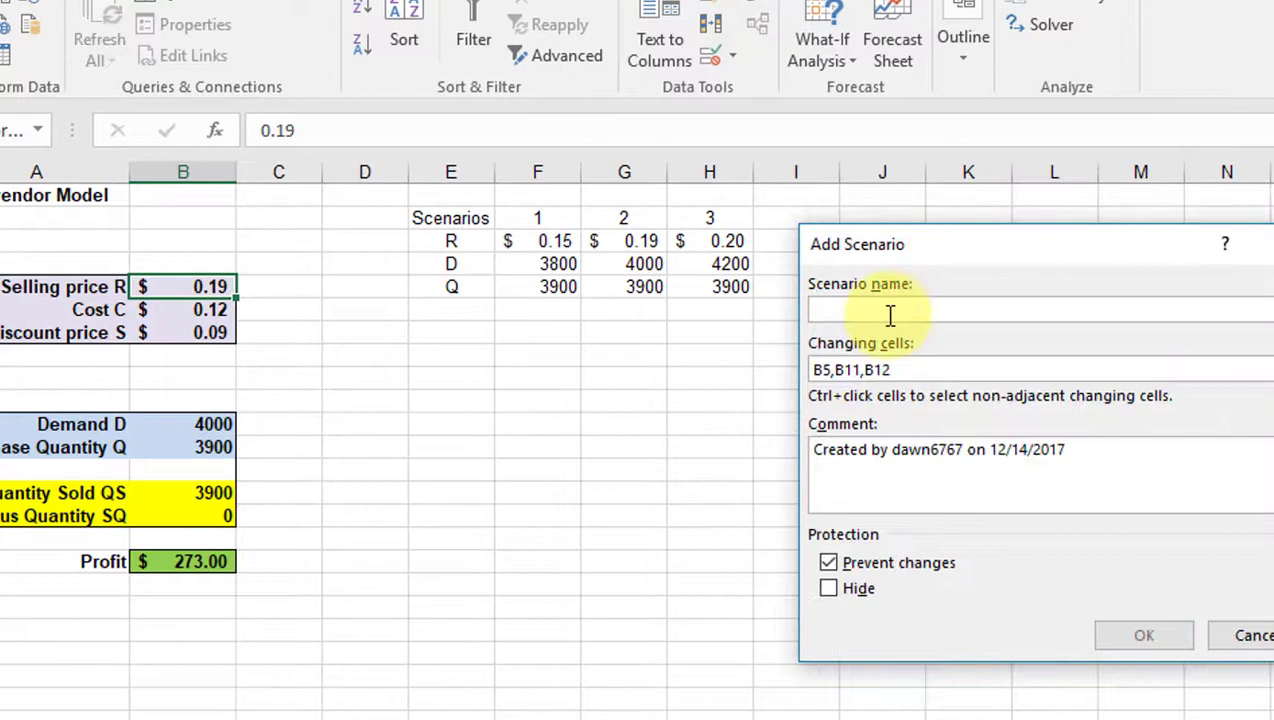
text(1)
key(Tab)
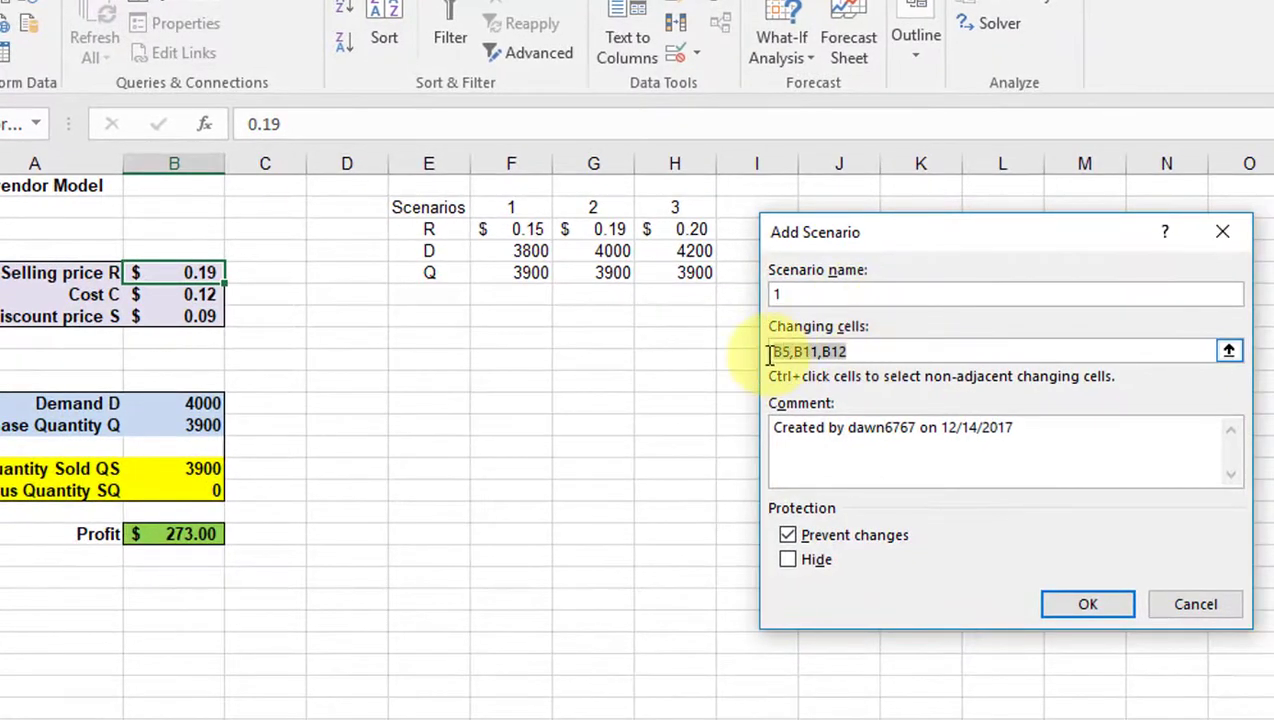
key(BackSpace)
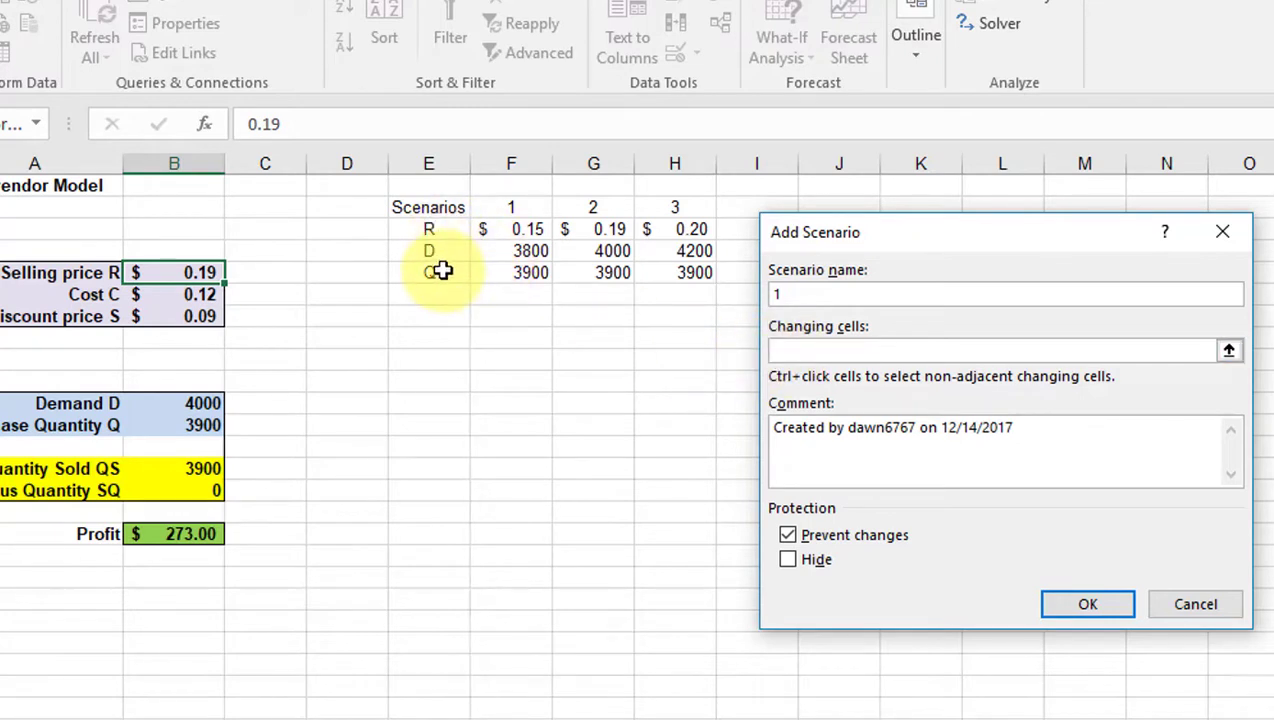
click(194, 272)
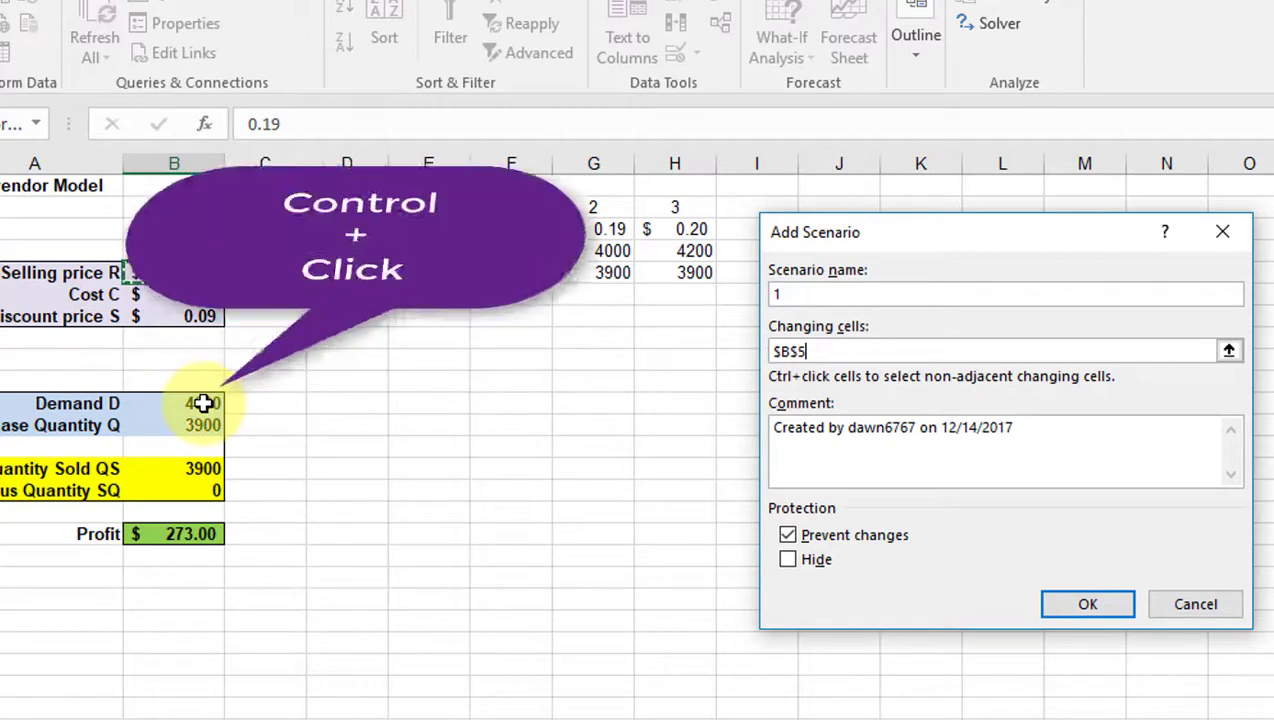
ctrl+click(203, 403)
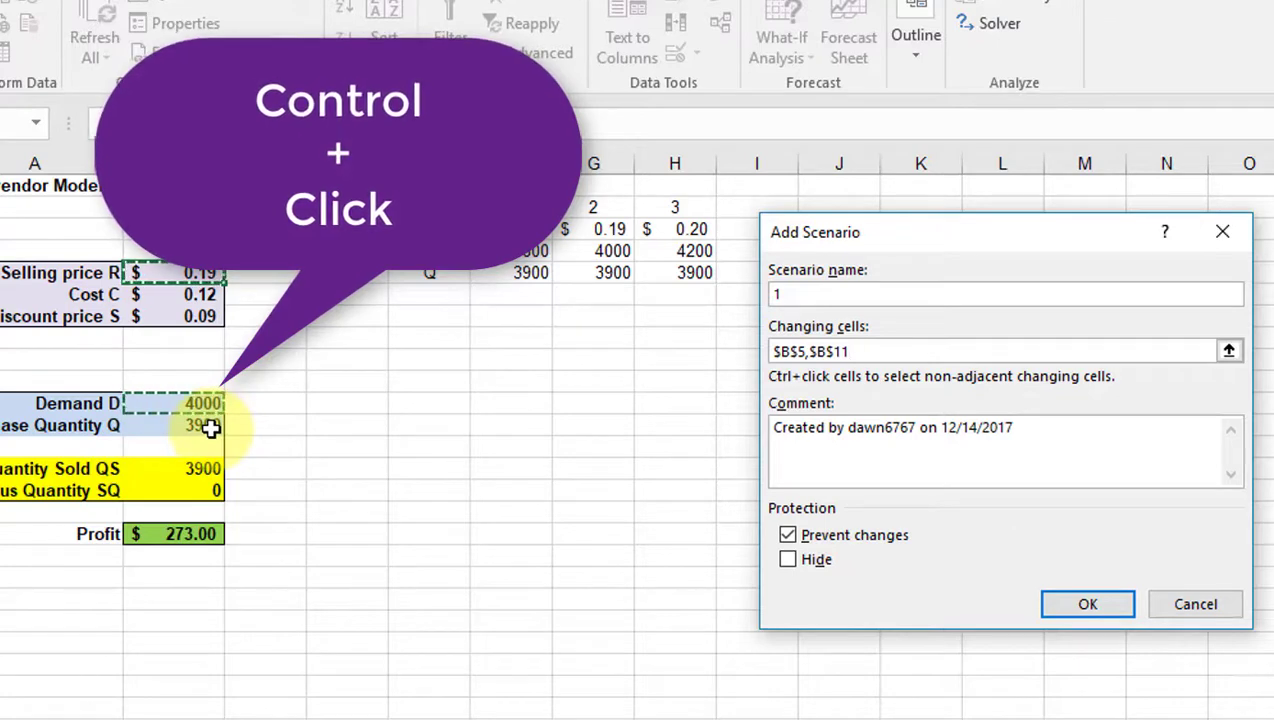
ctrl+click(210, 427)
click(1095, 604)
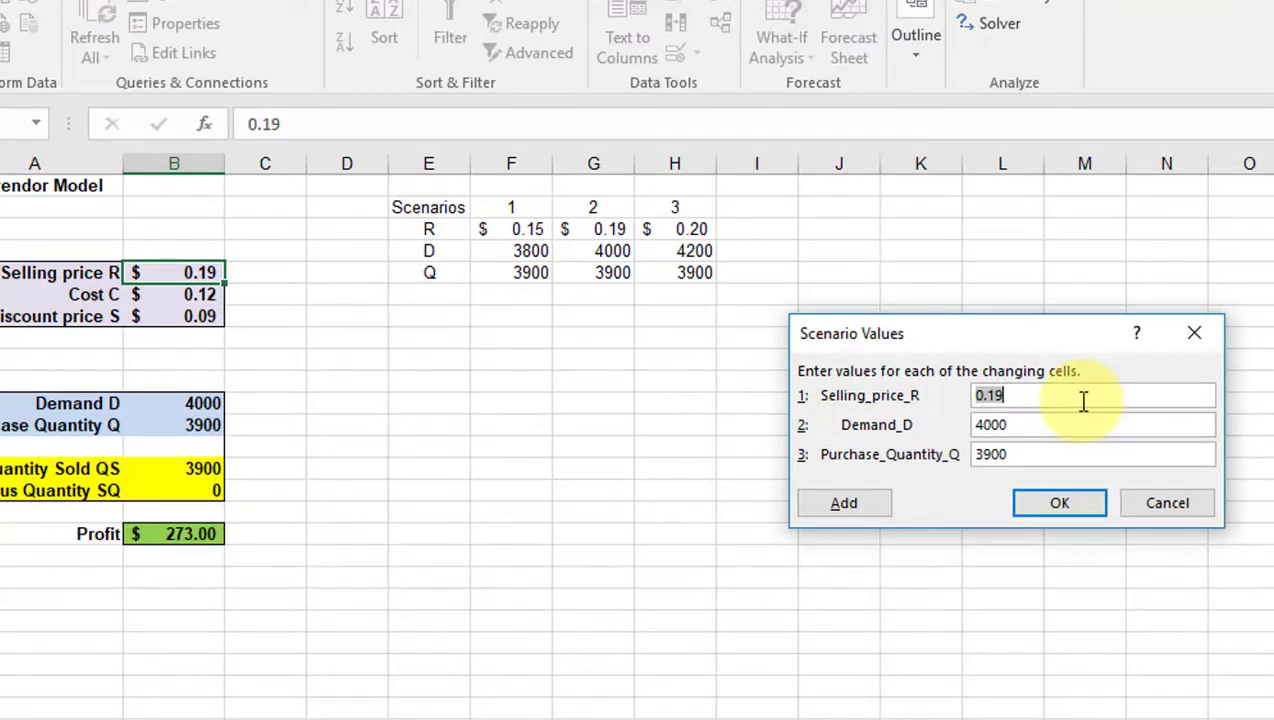
- Enter scenario 1's values: selling price 0.15, demand 3800, purchase quantity 3900
key(BackSpace)
text(0.15)
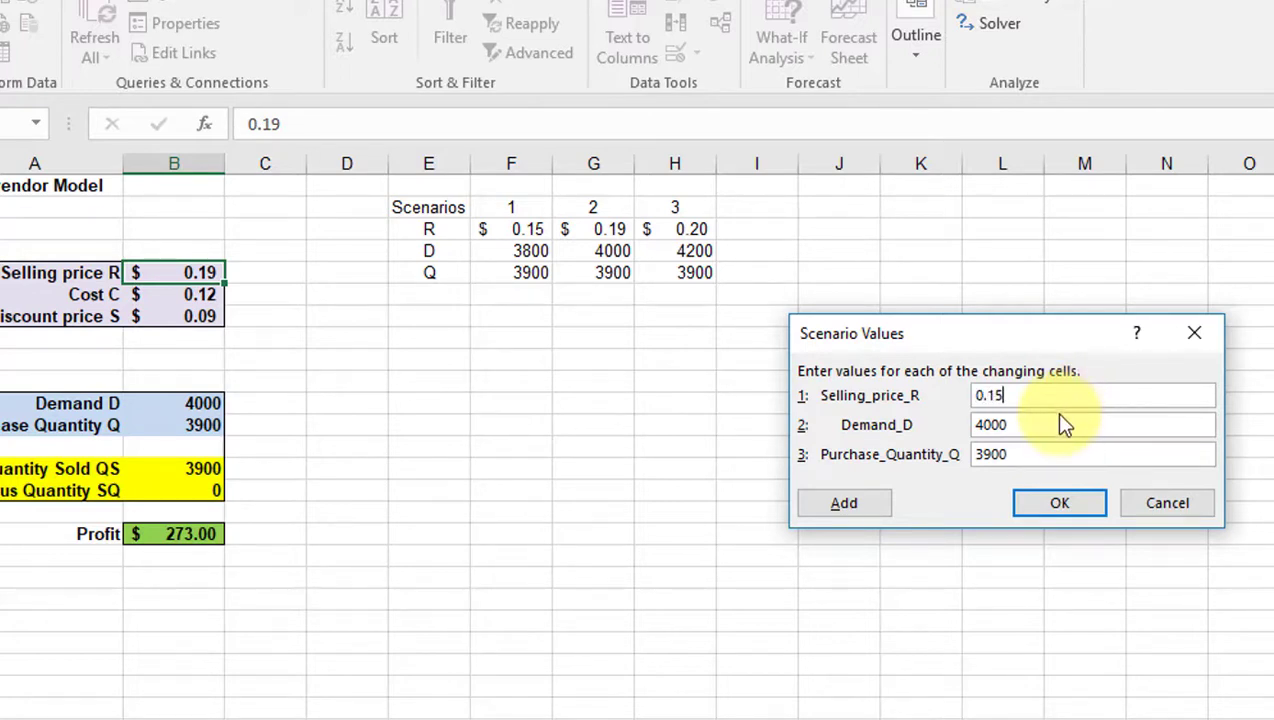
drag(1046, 427, 955, 428)
text(3800)
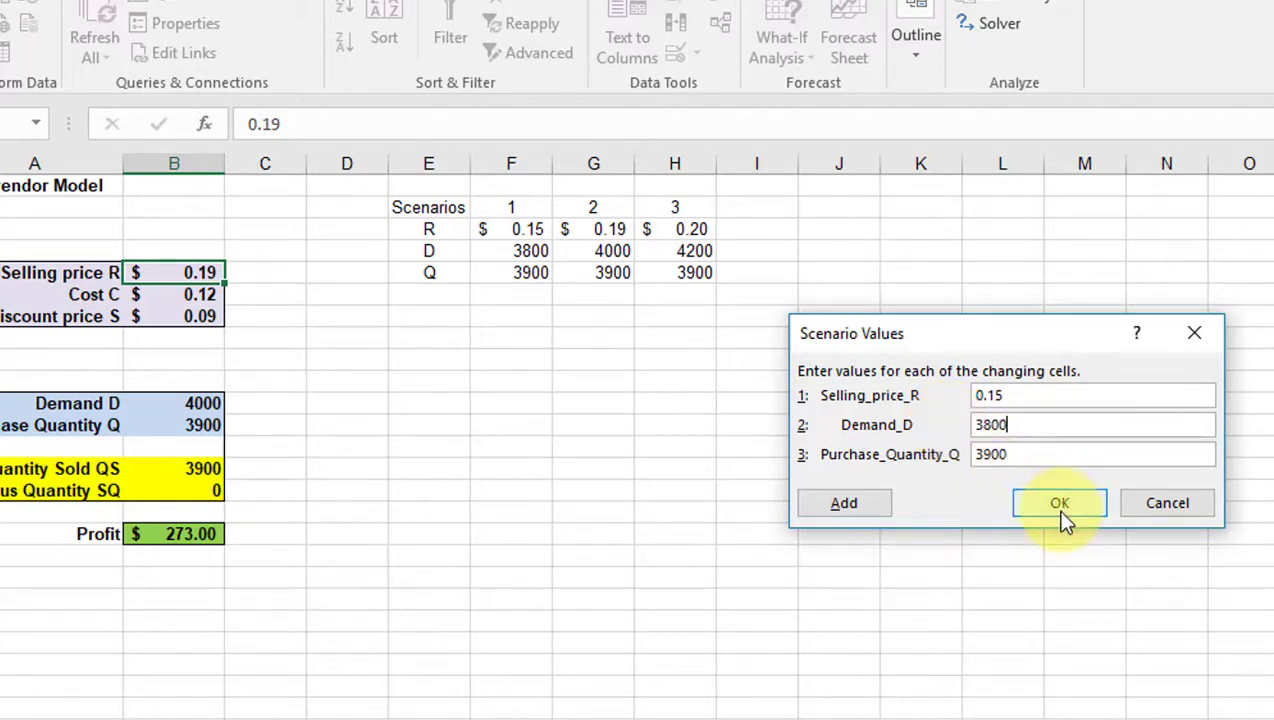
click(1059, 508)
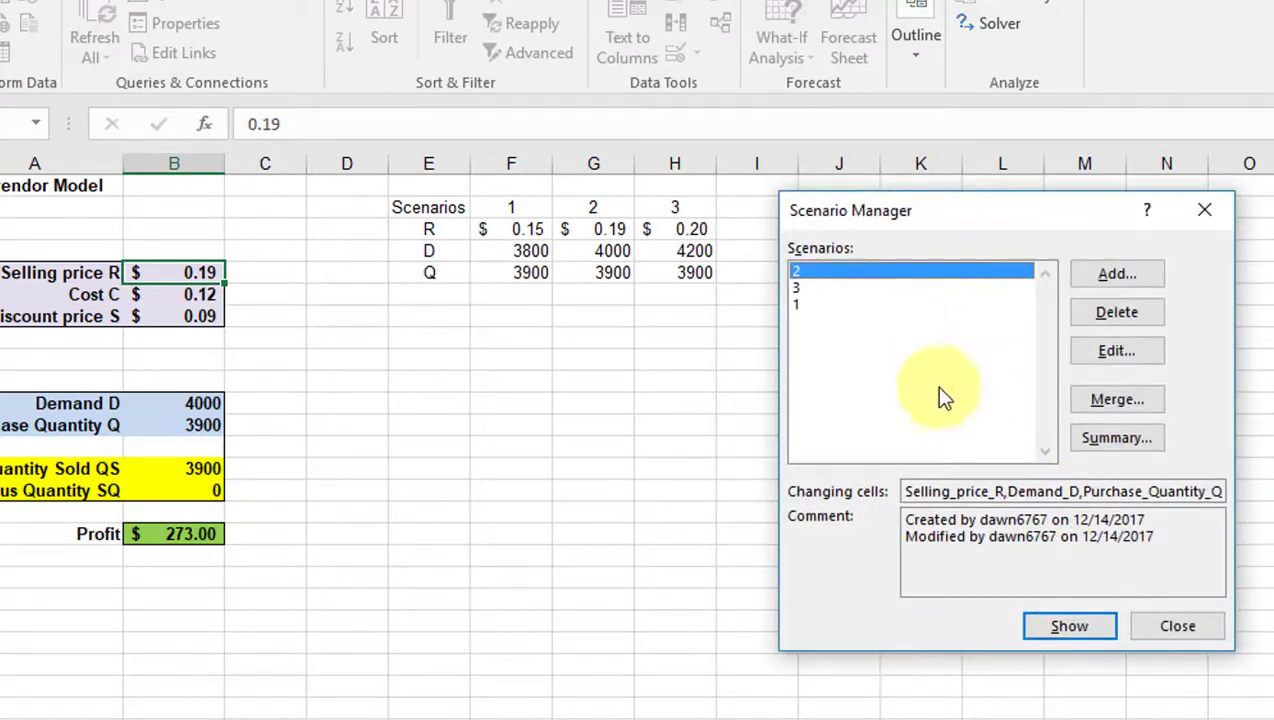
- Show scenarios 3, 1, then 2, leaving a $273.00 profit, and close the Scenario Manager
click(810, 288)
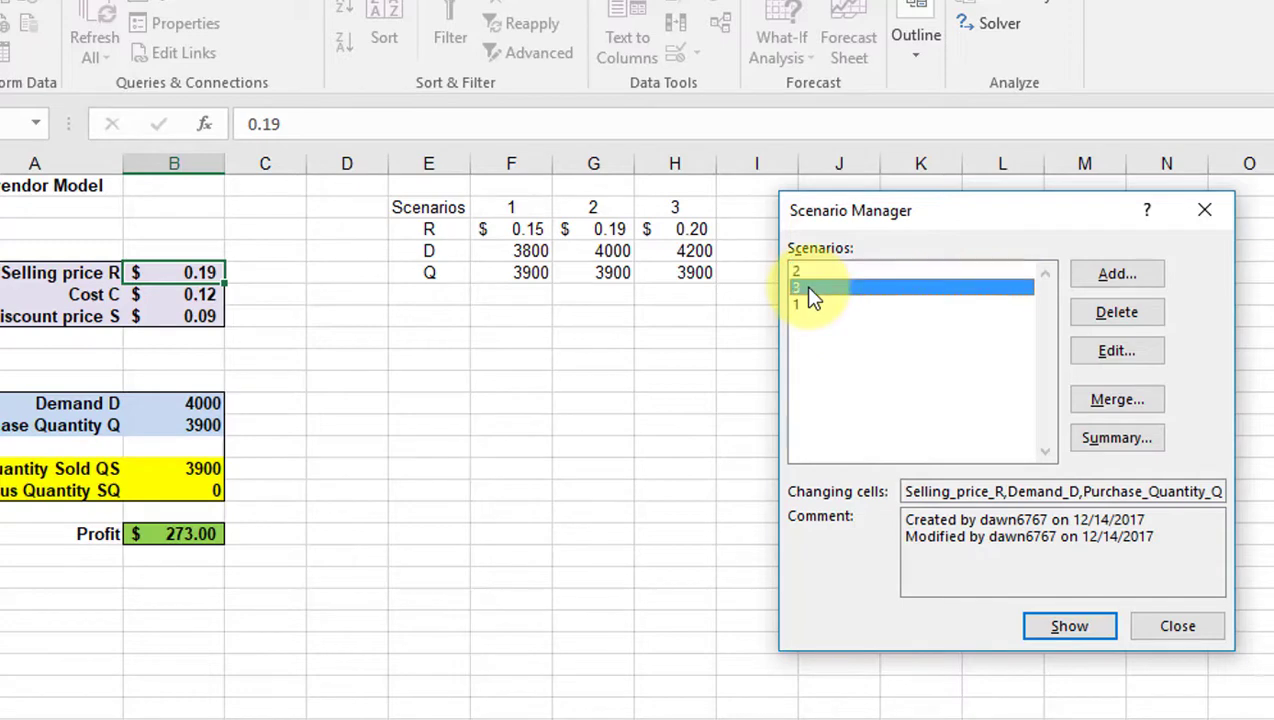
click(1062, 626)
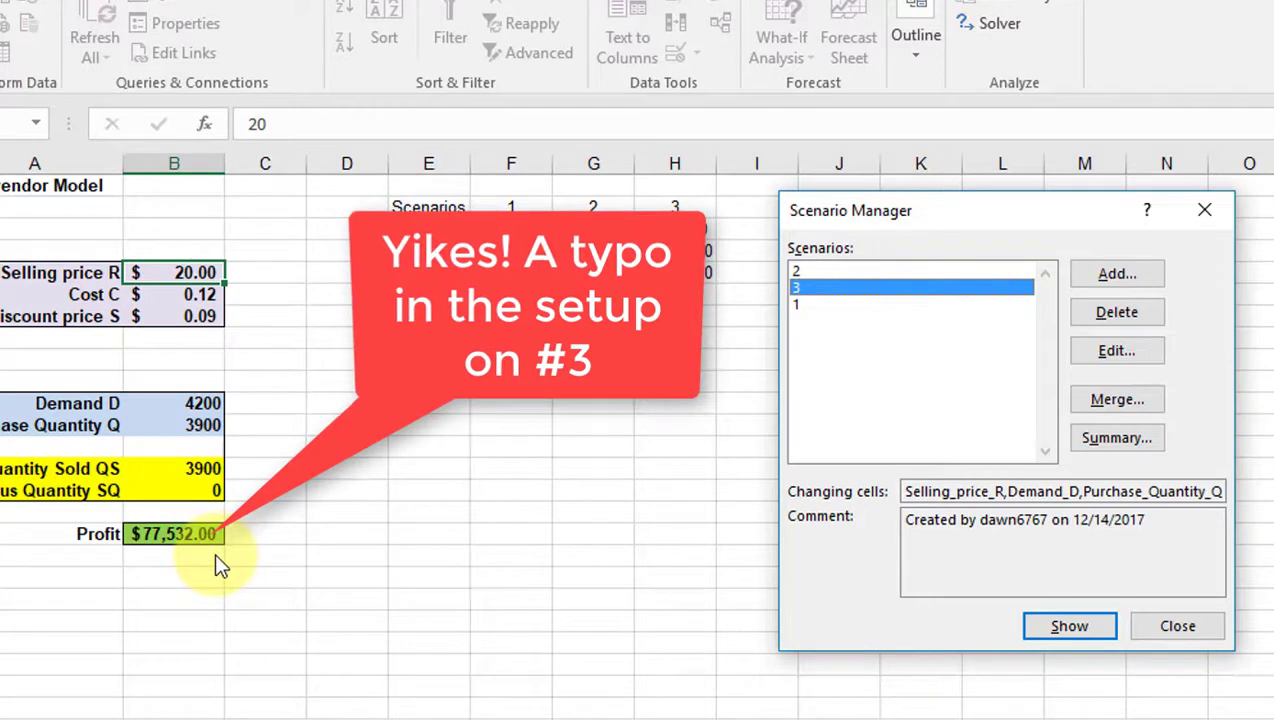
click(810, 304)
click(1068, 627)
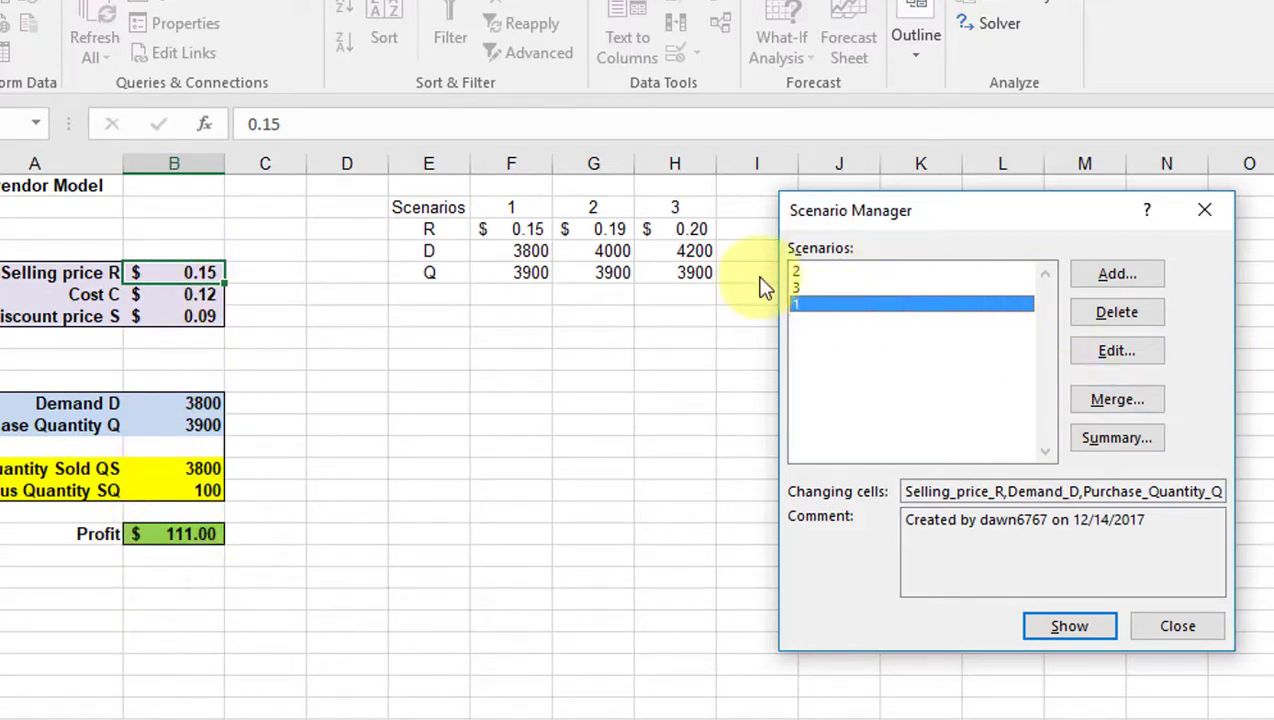
click(806, 272)
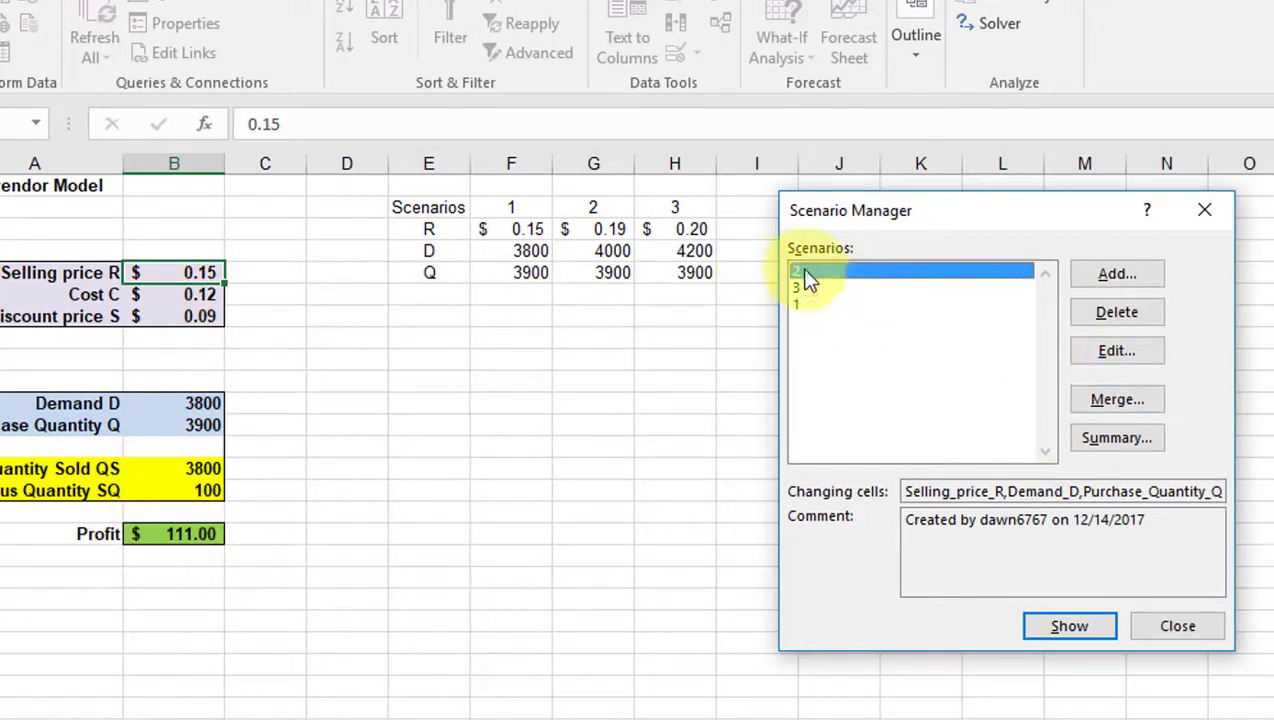
click(1071, 614)
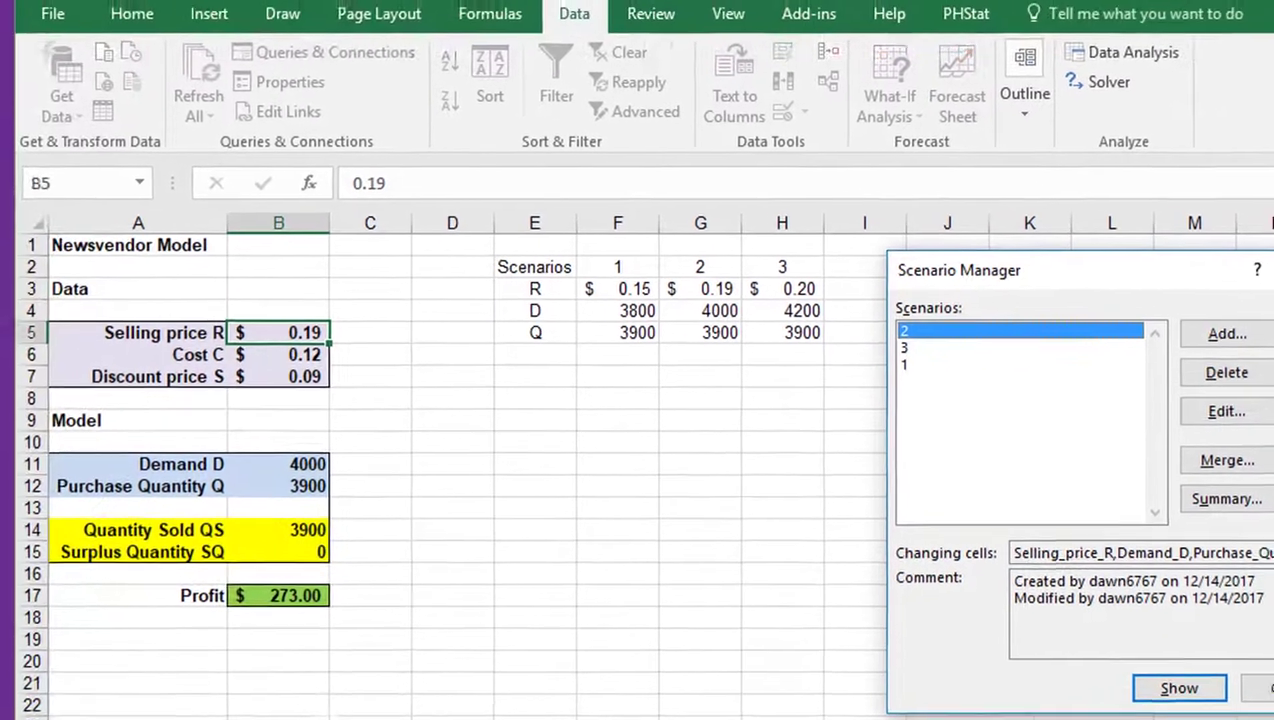
click(1177, 626)
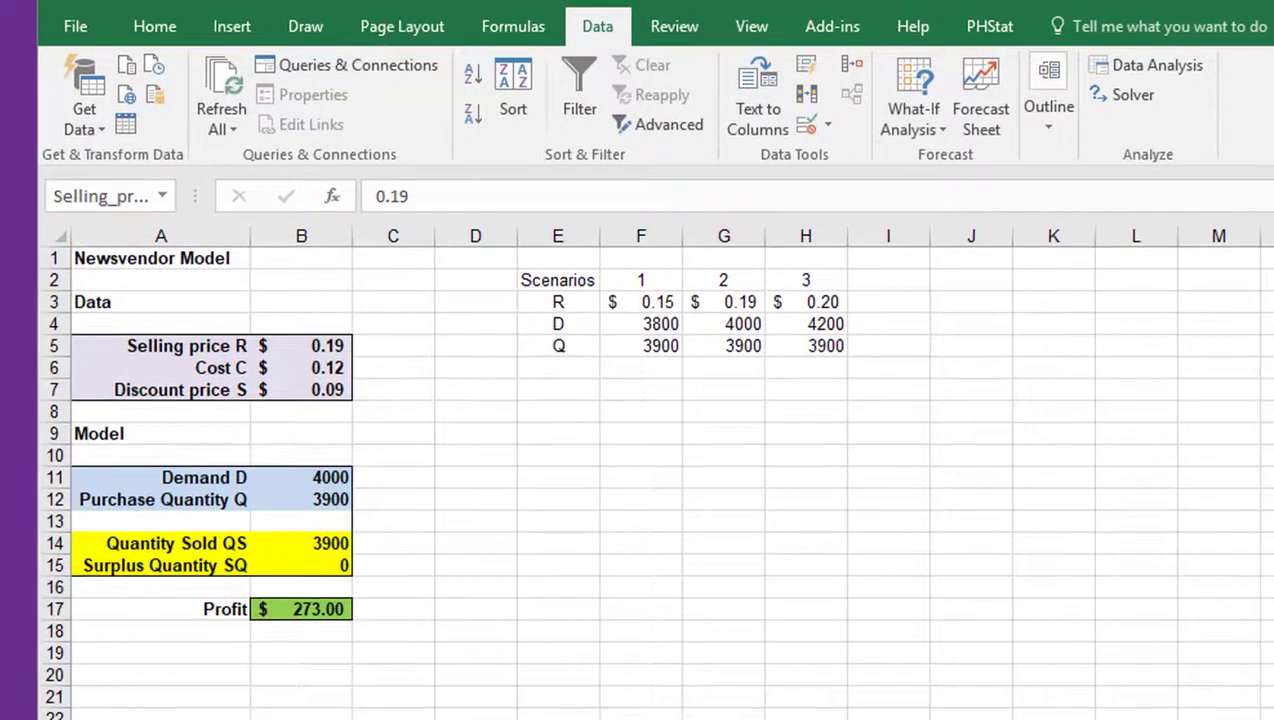
- Create a Scenario Summary report with profit cell B17 as the result cell
click(924, 127)
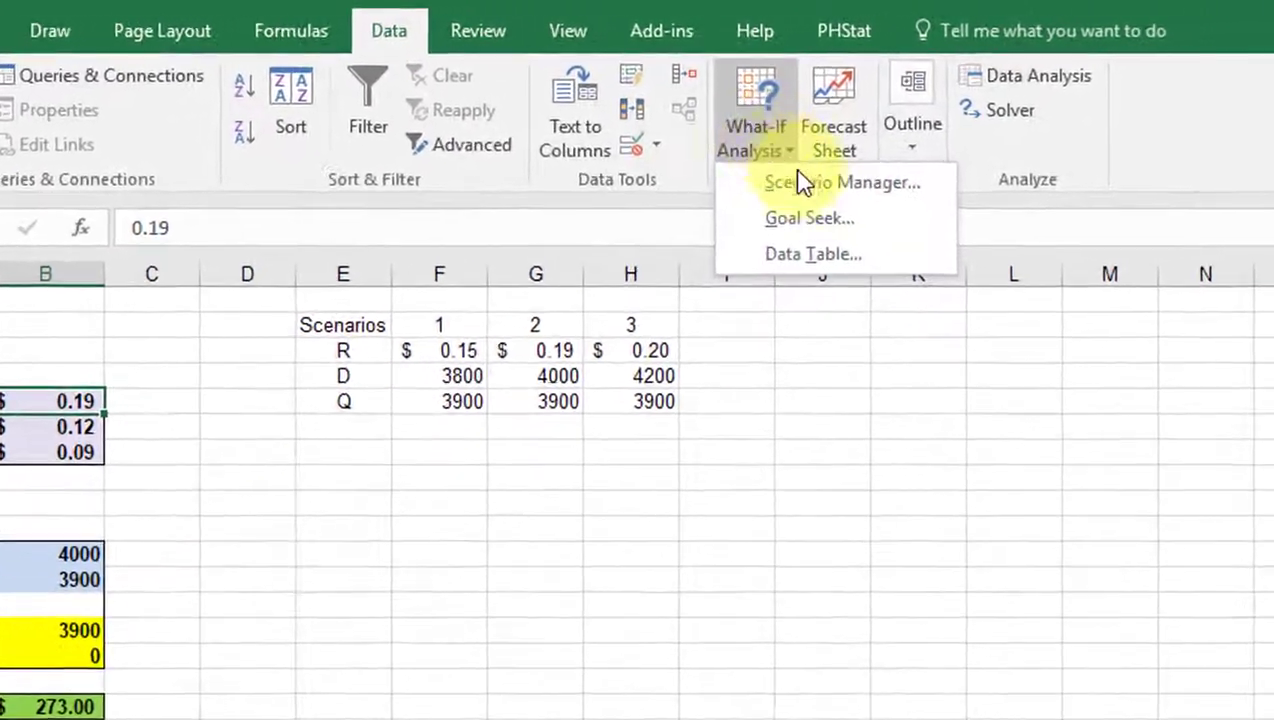
click(910, 162)
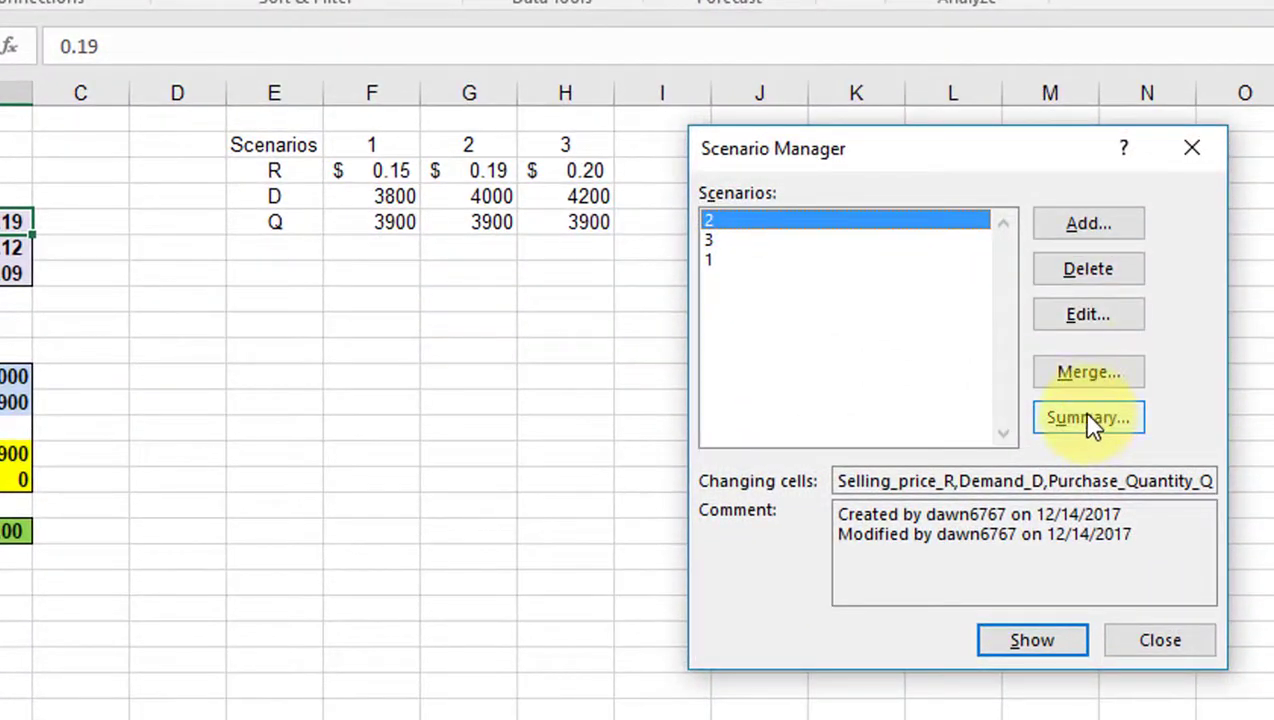
click(1084, 425)
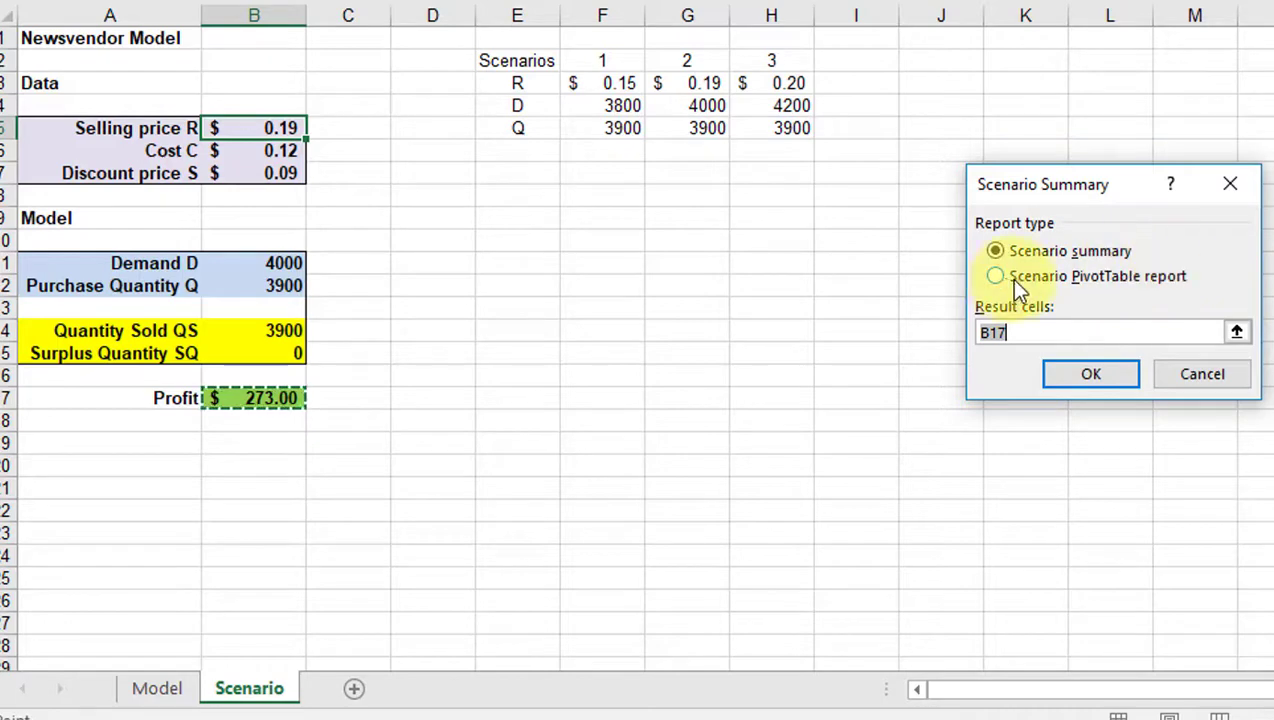
click(1106, 378)
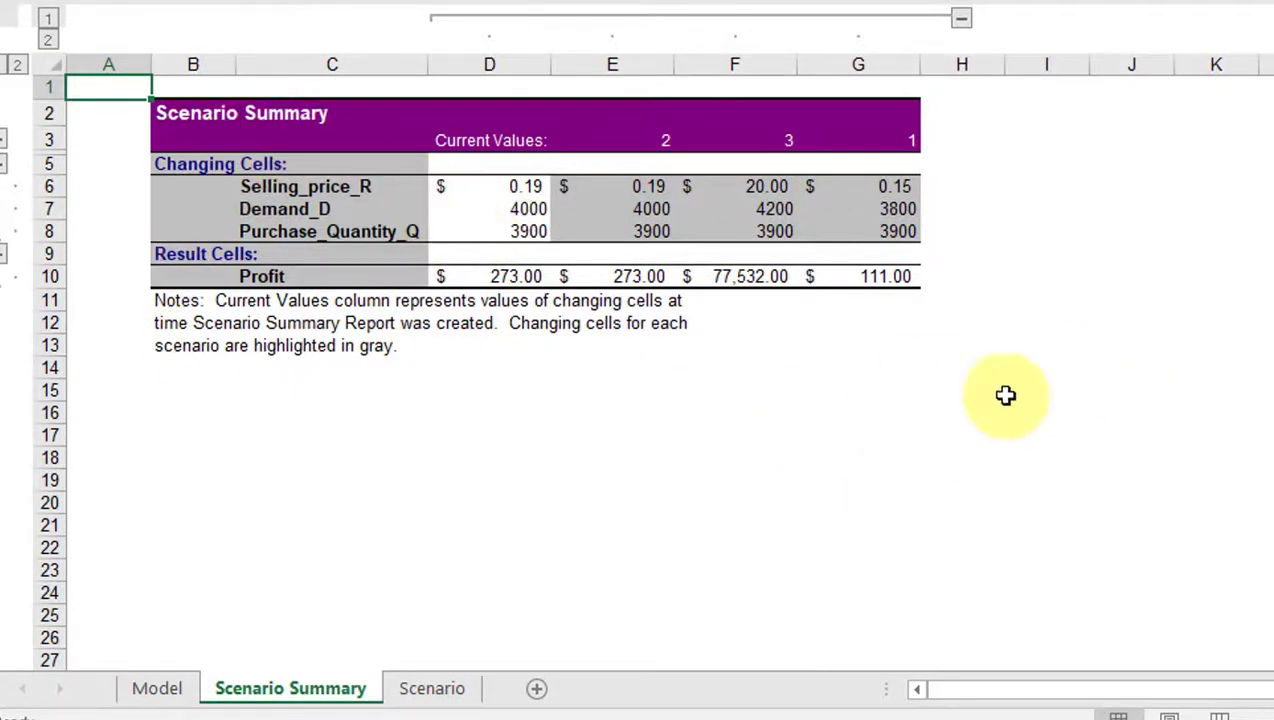